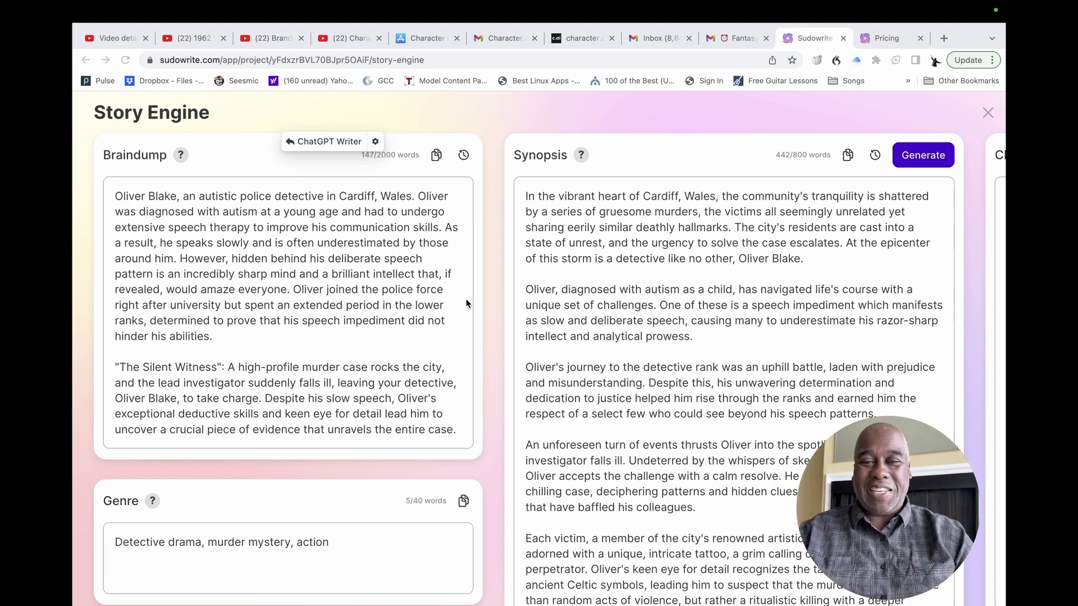
# Select the Prose box's last paragraph, where Blake strides through Cardiff.
pyautogui.hscroll(3, 466, 303)
pyautogui.hscroll(-3, 466, 304)
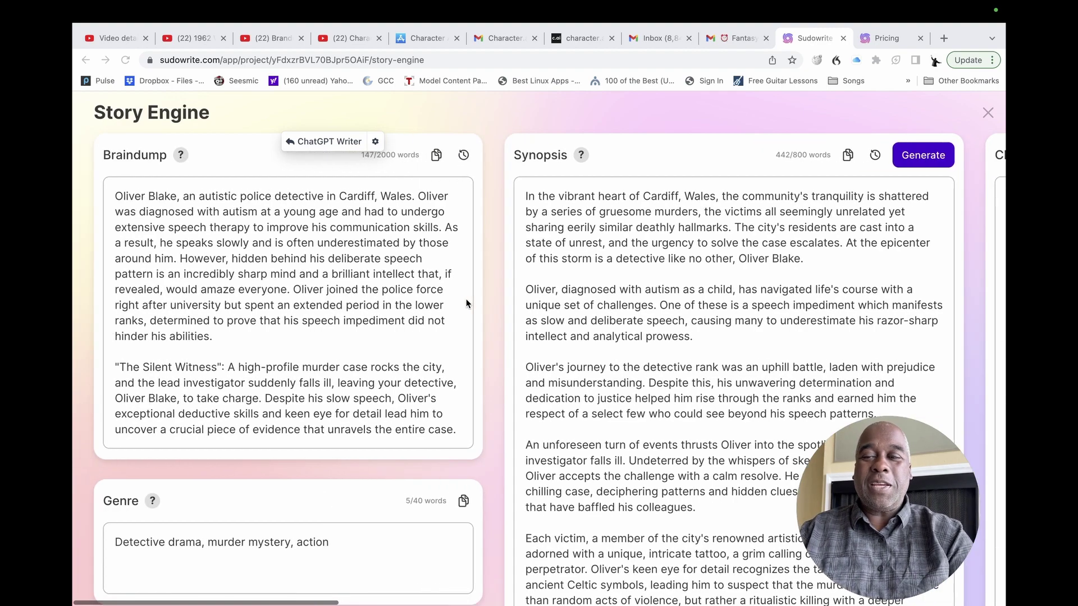
pyautogui.scroll(-5, 466, 303)
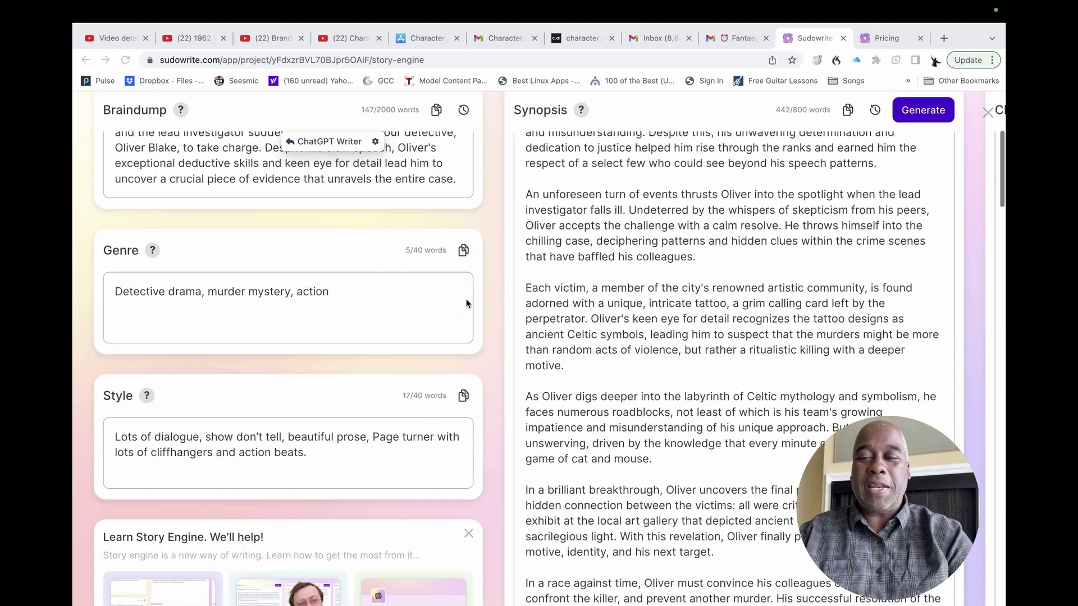
pyautogui.scroll(-3, 467, 304)
pyautogui.hscroll(3, 467, 304)
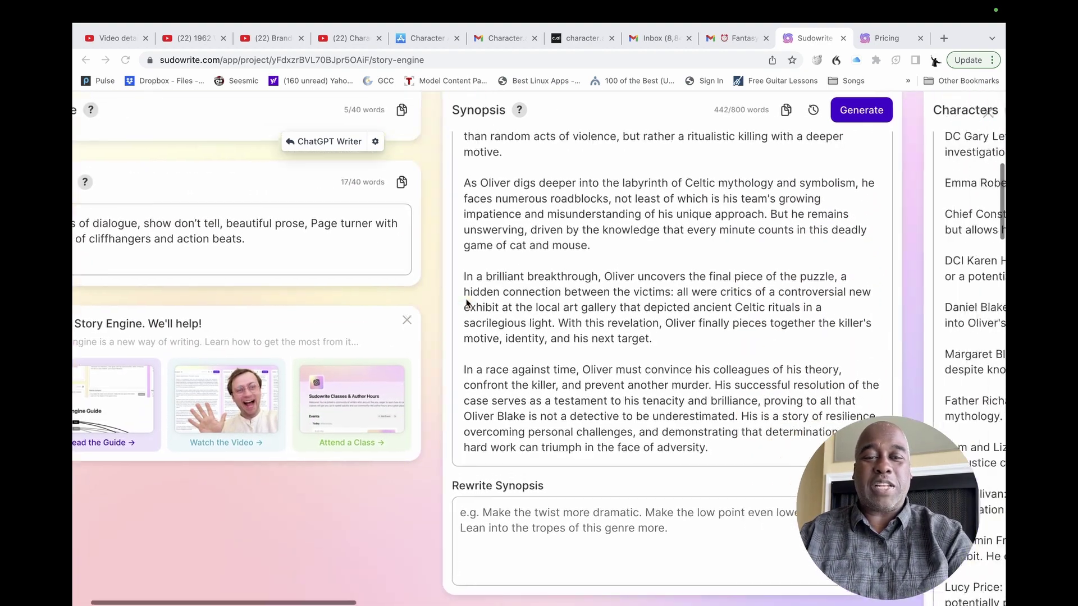
pyautogui.scroll(7, 467, 304)
pyautogui.scroll(1, 466, 303)
pyautogui.hscroll(3, 467, 304)
pyautogui.hscroll(-2, 466, 303)
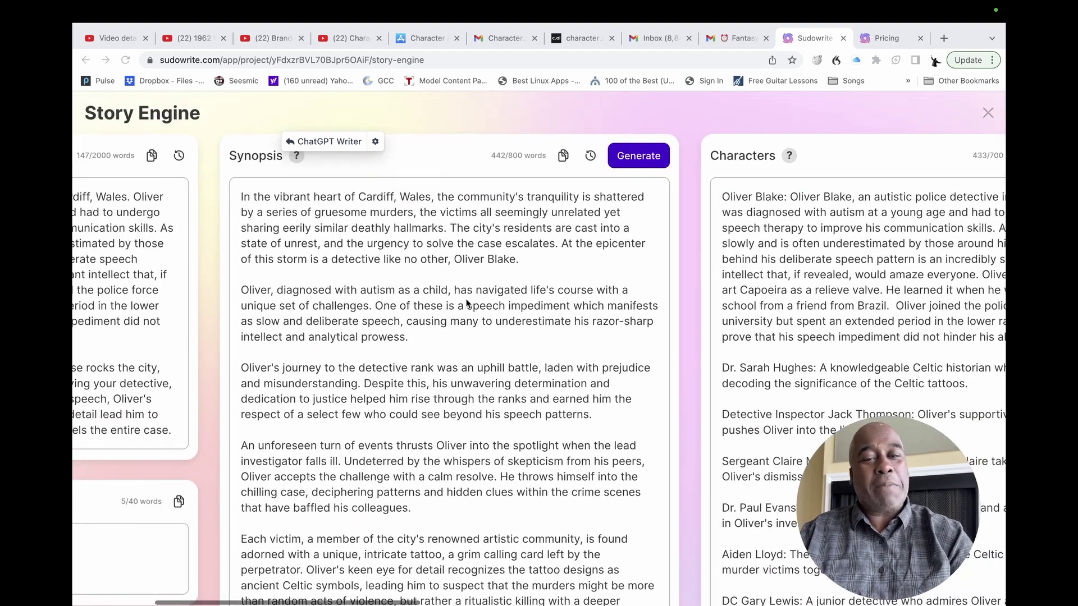
pyautogui.scroll(-5, 467, 304)
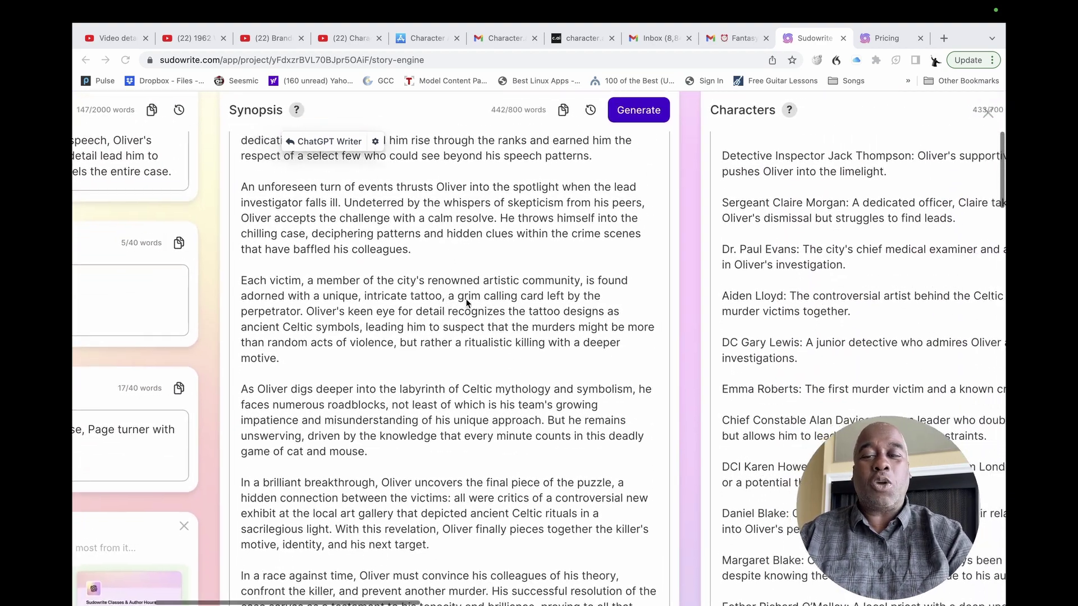
pyautogui.scroll(5, 467, 304)
pyautogui.hscroll(1, 467, 304)
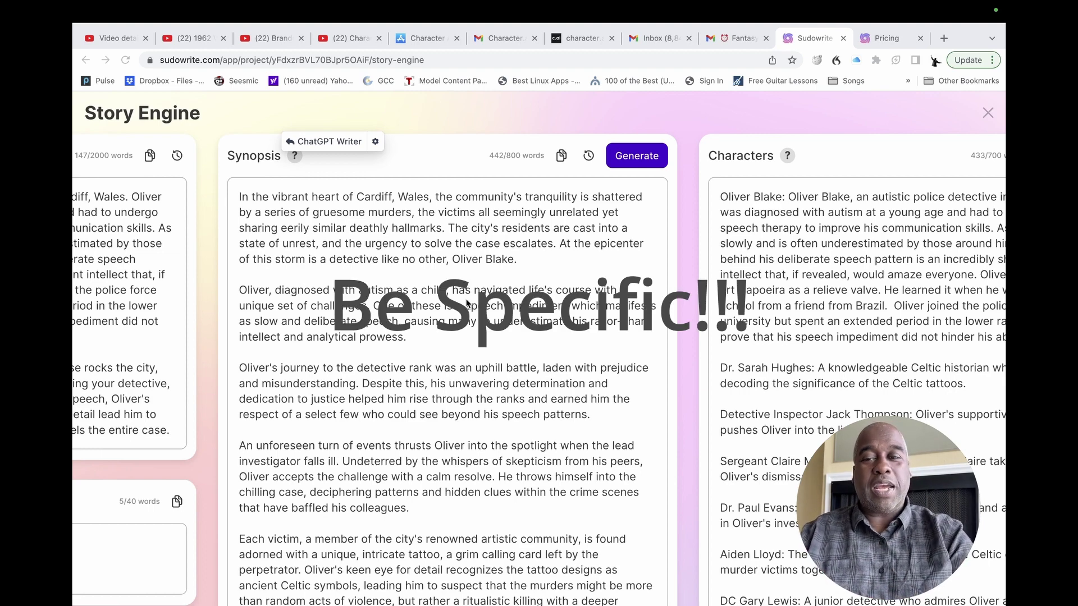
pyautogui.hscroll(5, 467, 304)
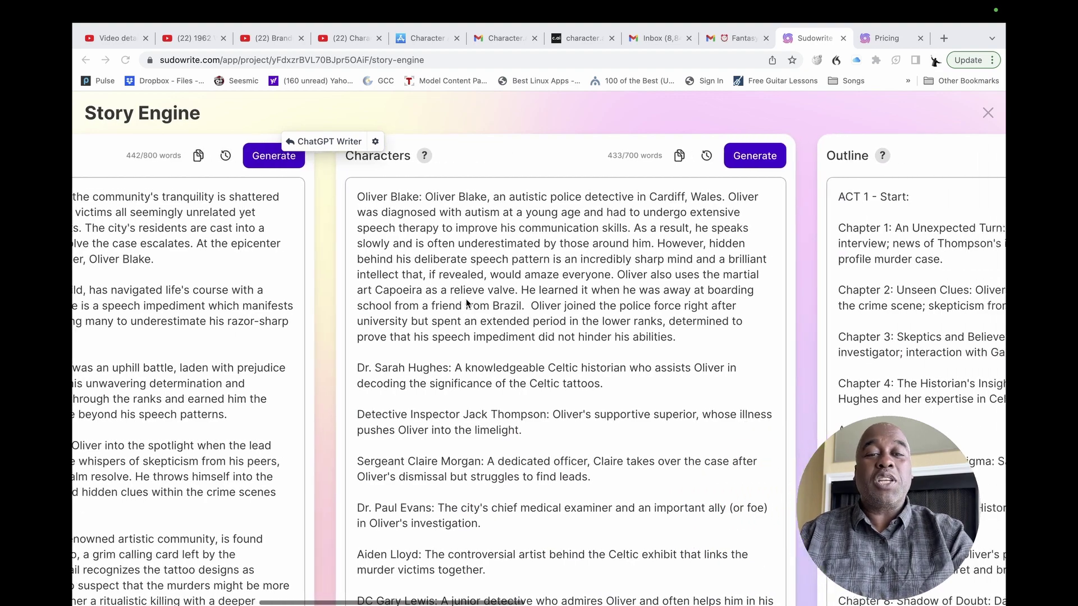
pyautogui.hscroll(5, 467, 304)
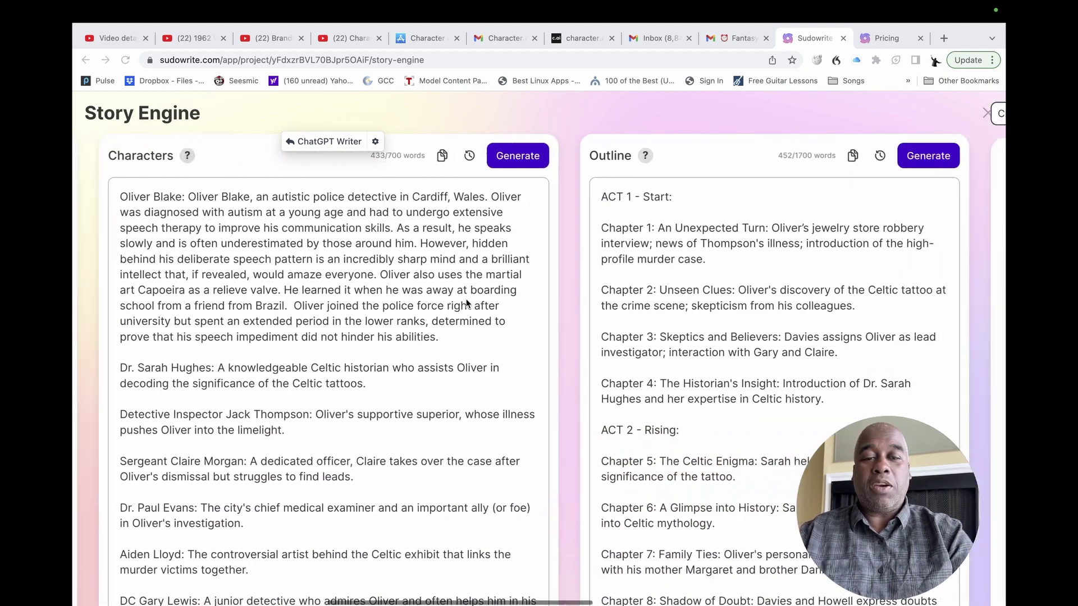
pyautogui.hscroll(6, 466, 303)
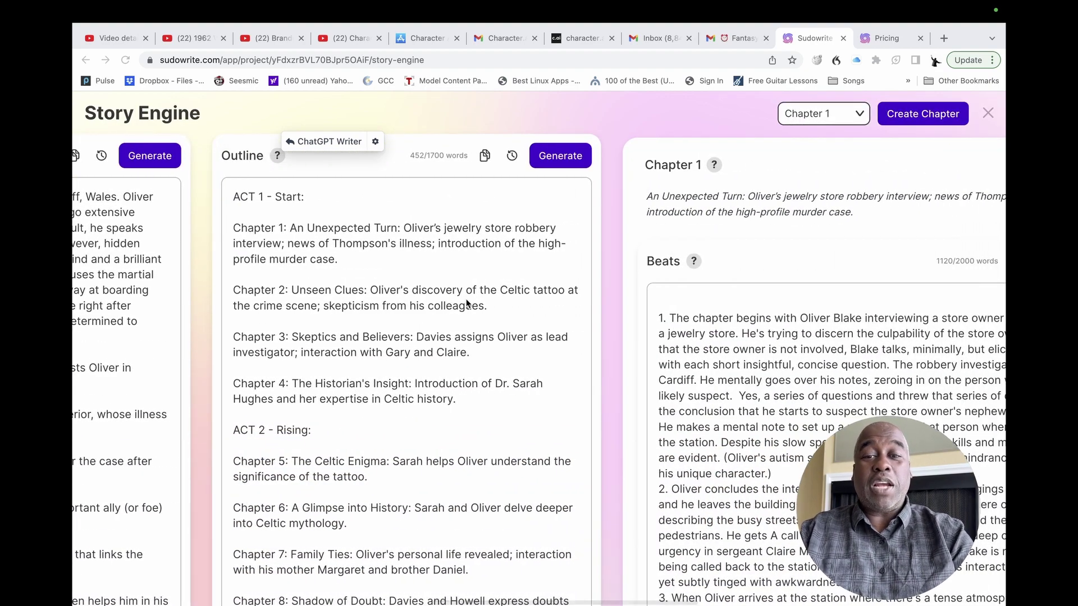
pyautogui.scroll(-2, 466, 303)
pyautogui.scroll(2, 467, 304)
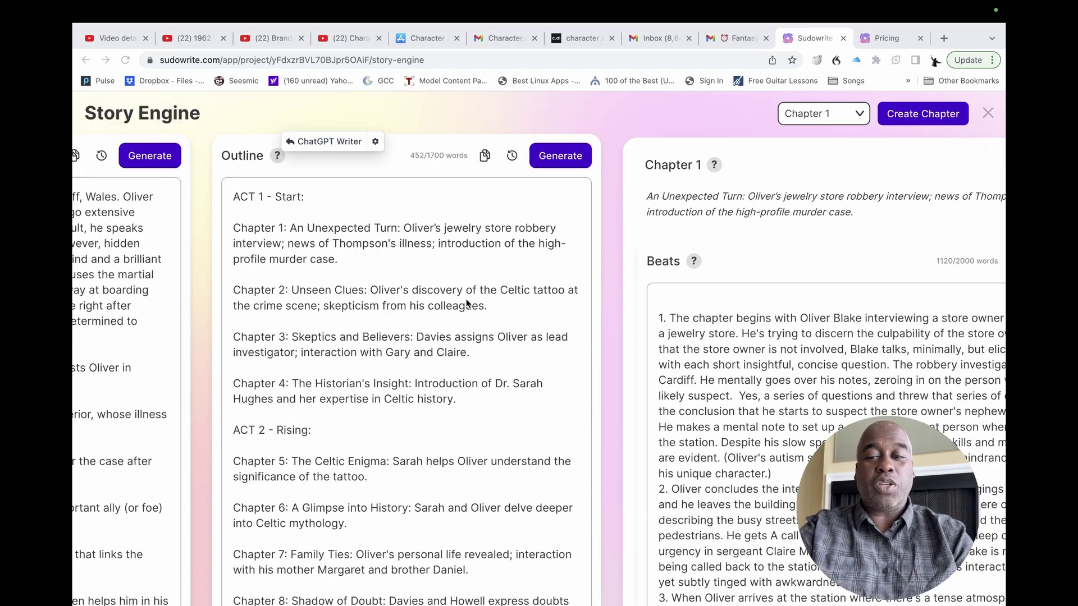
pyautogui.scroll(-15, 467, 304)
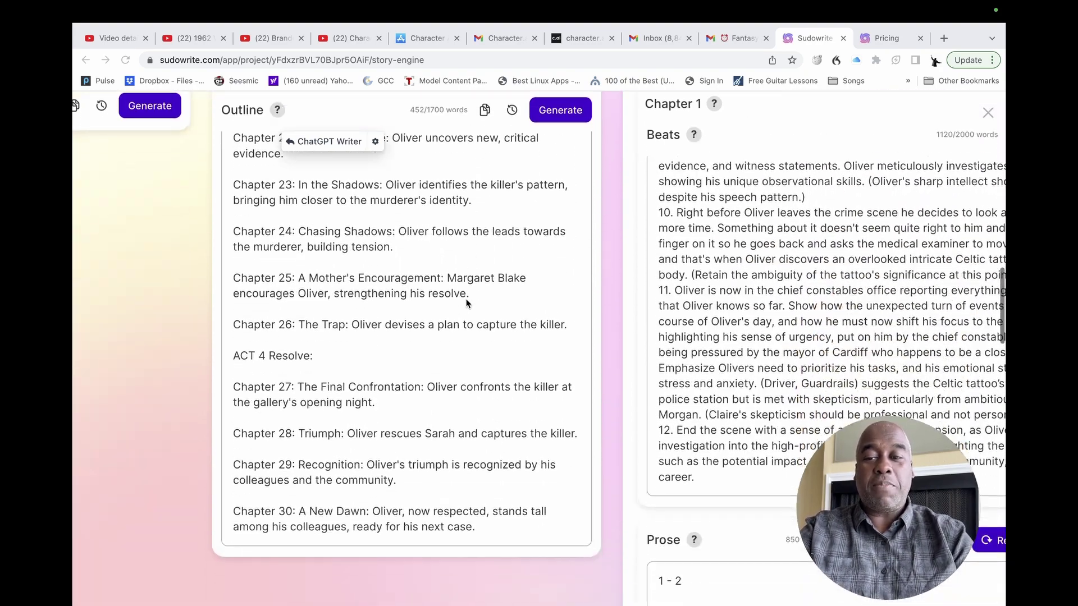
pyautogui.scroll(15, 466, 304)
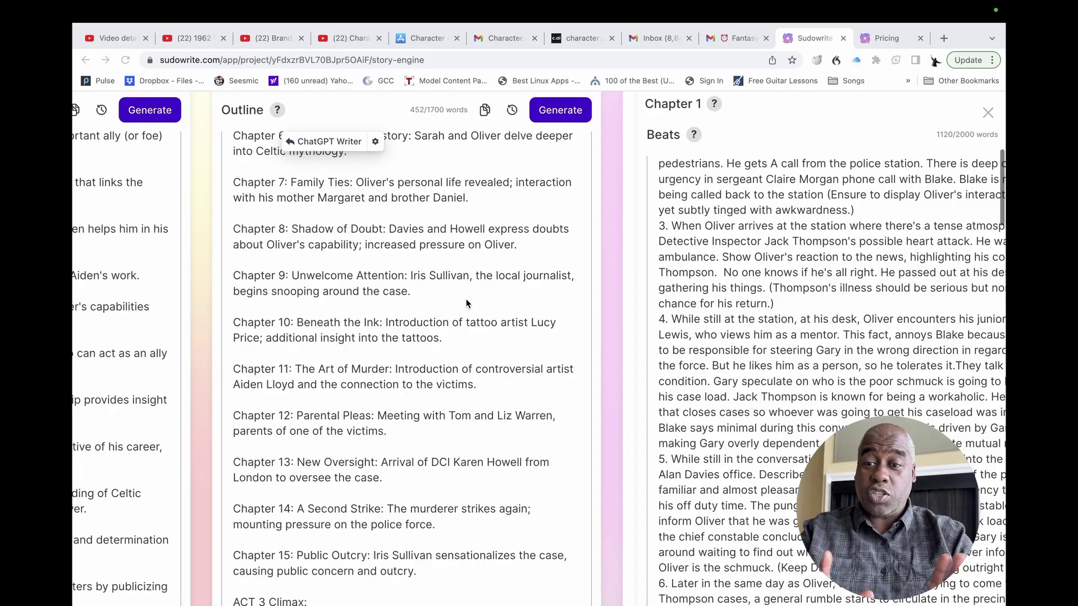
pyautogui.scroll(-10, 467, 304)
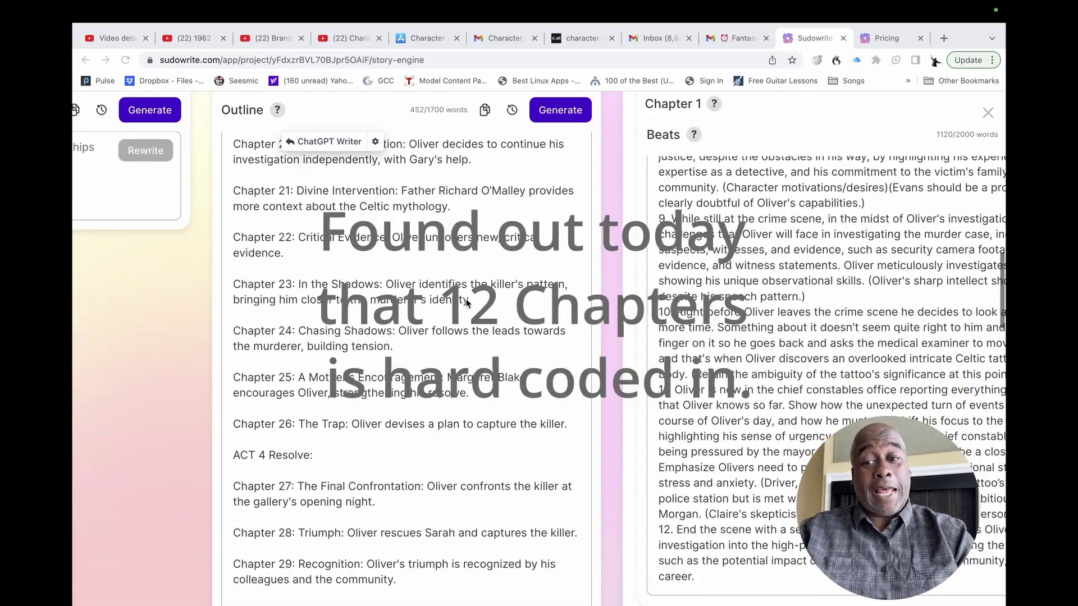
pyautogui.scroll(-1, 466, 304)
pyautogui.hscroll(5, 466, 304)
pyautogui.hscroll(-5, 466, 303)
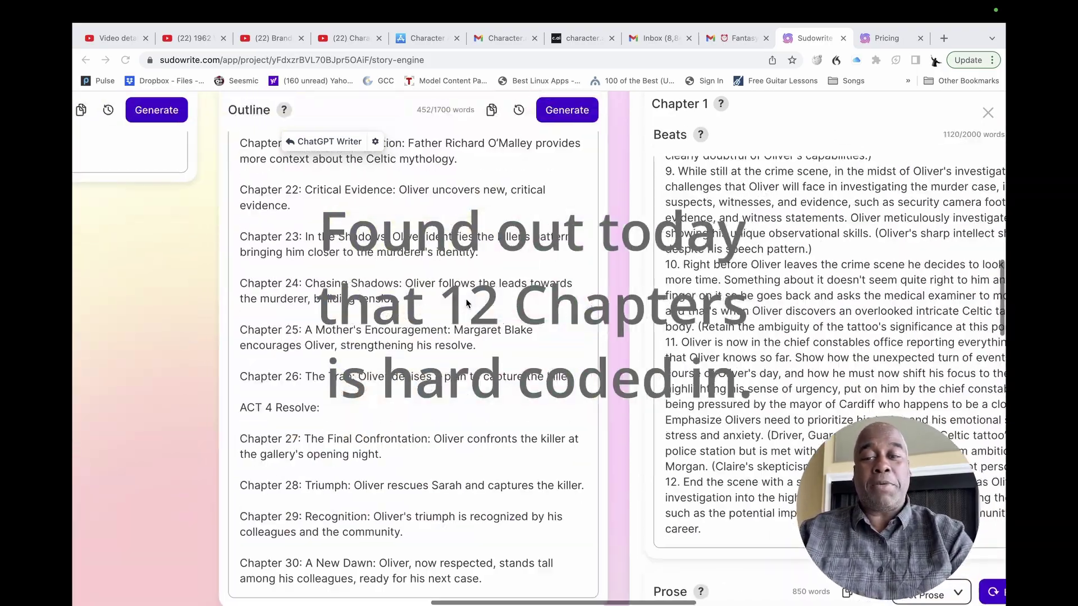
pyautogui.scroll(10, 467, 304)
pyautogui.scroll(10, 467, 303)
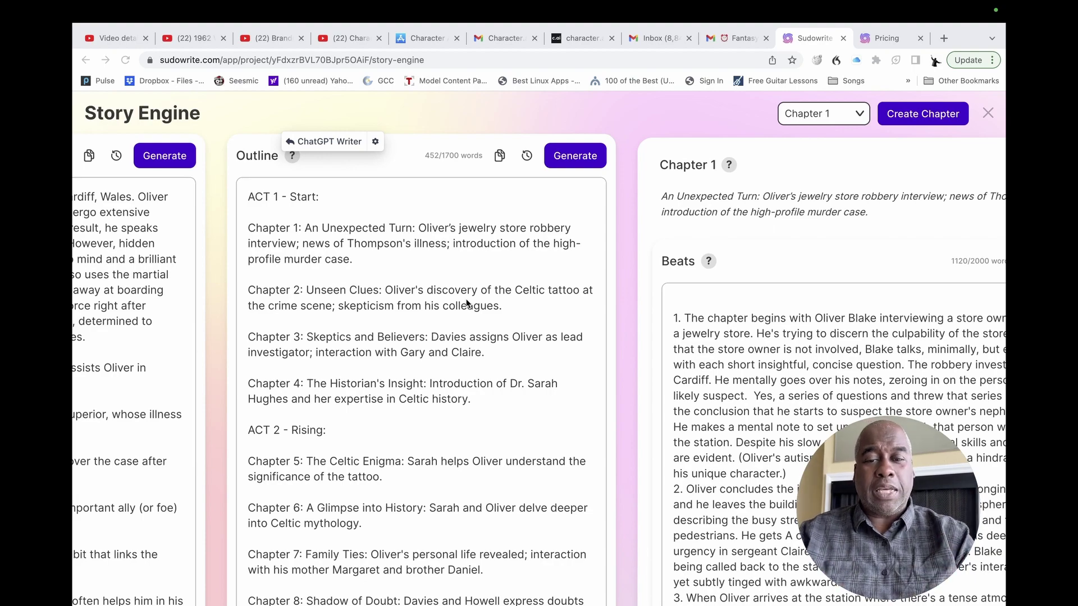
pyautogui.hscroll(5, 467, 303)
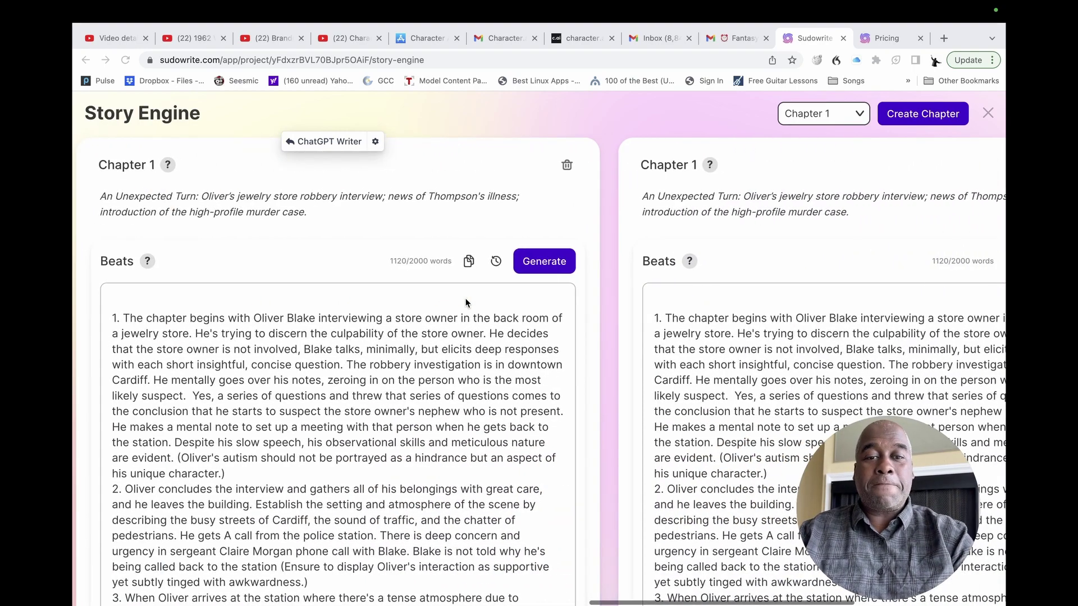
pyautogui.hscroll(5, 465, 303)
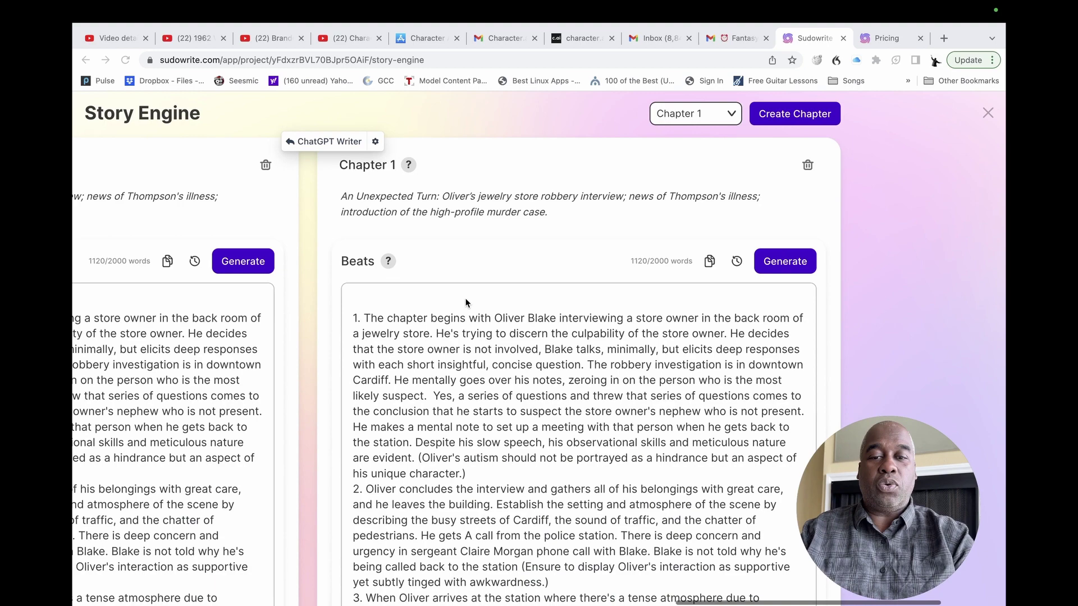
pyautogui.scroll(-5, 466, 303)
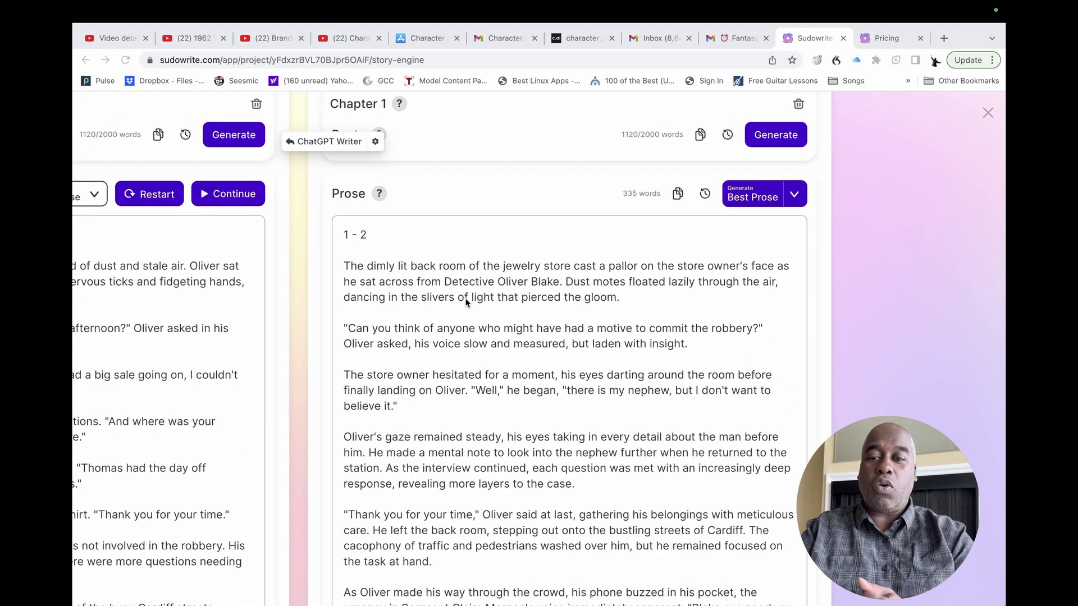
pyautogui.scroll(-3, 465, 303)
pyautogui.hscroll(-1, 466, 303)
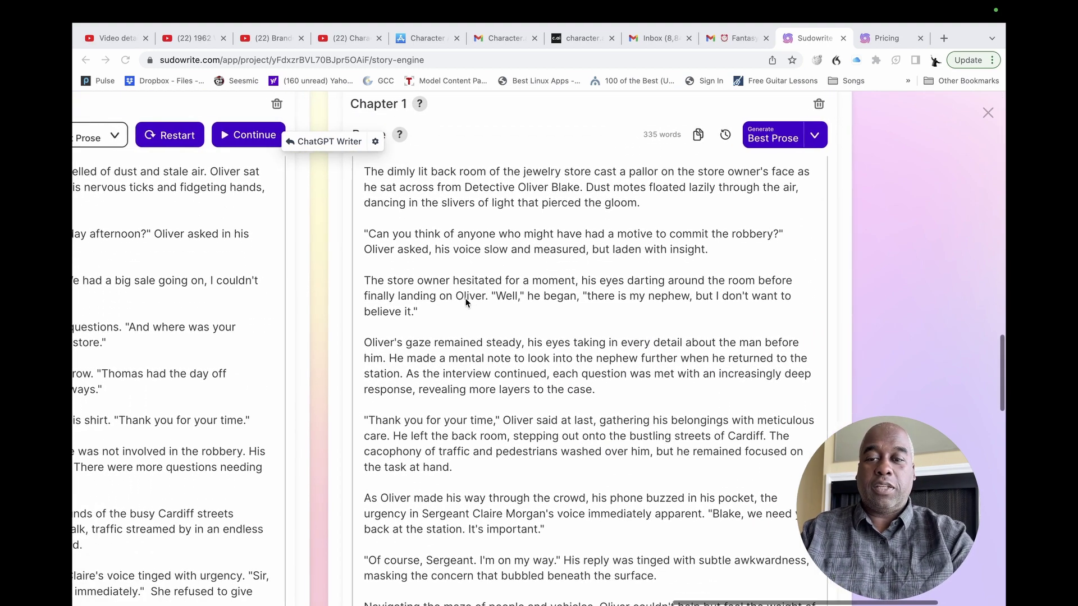
pyautogui.scroll(1, 465, 303)
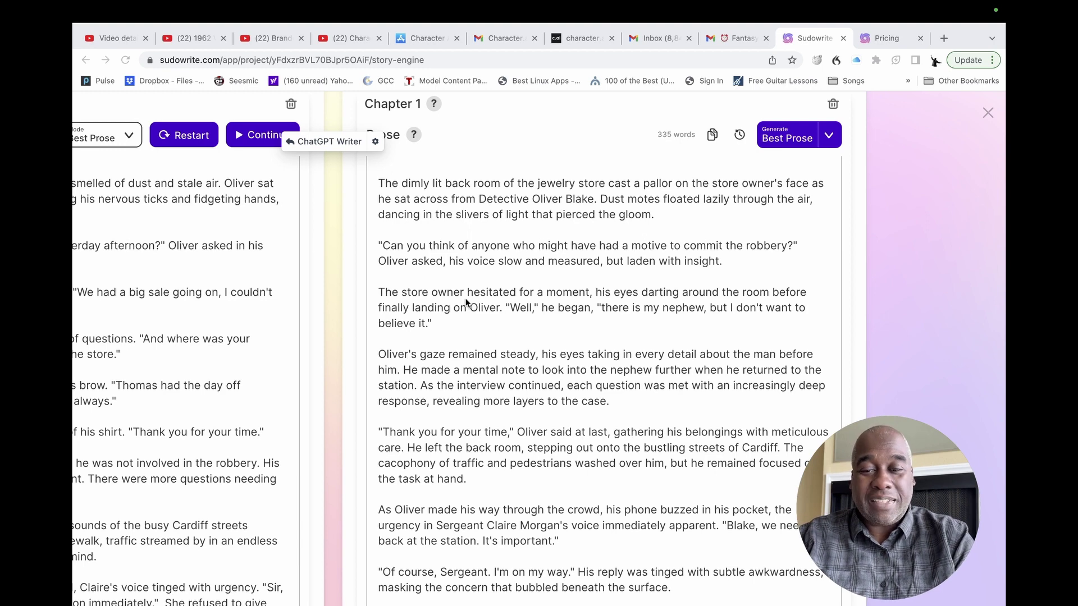
pyautogui.scroll(-7, 465, 303)
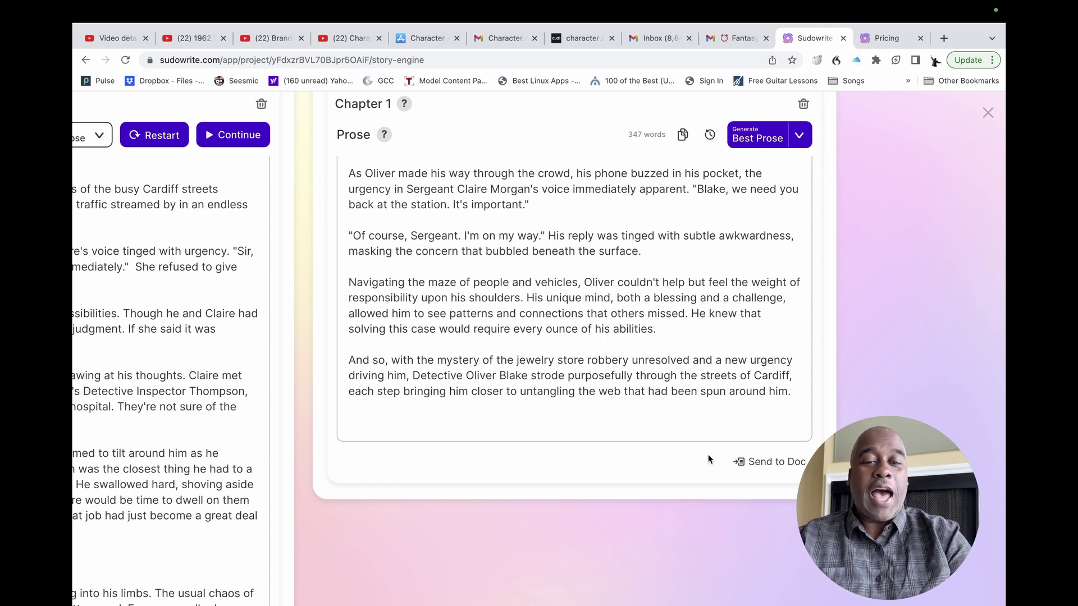
pyautogui.moveTo(797, 393); pyautogui.dragTo(343, 365)
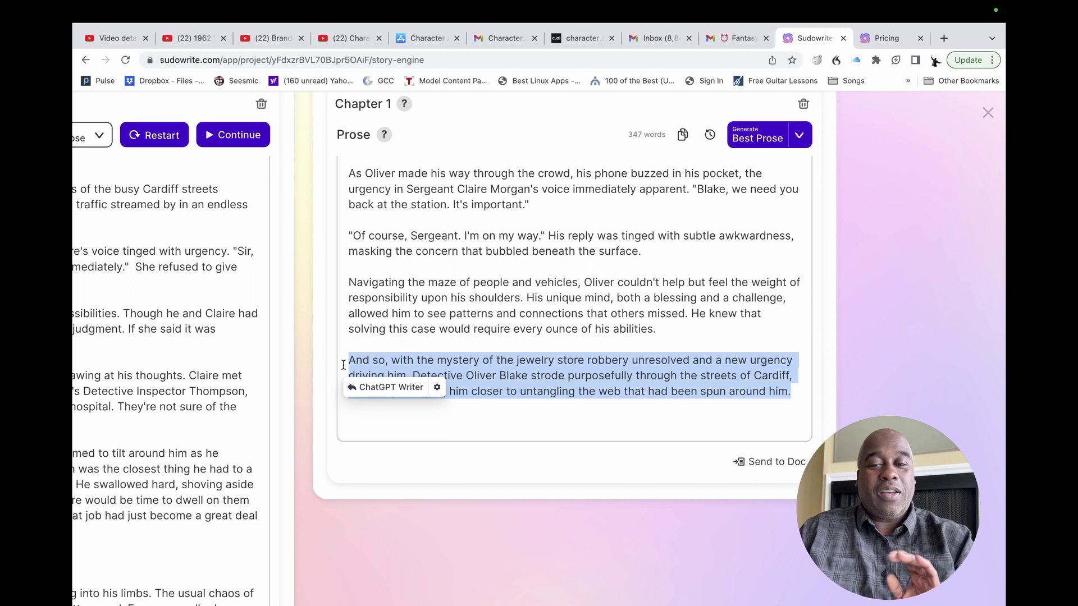
# Replace the selected paragraph with a dictated one asking why the sergeant summoned Blake, removing stray words.
pyautogui.press('BackSpace')
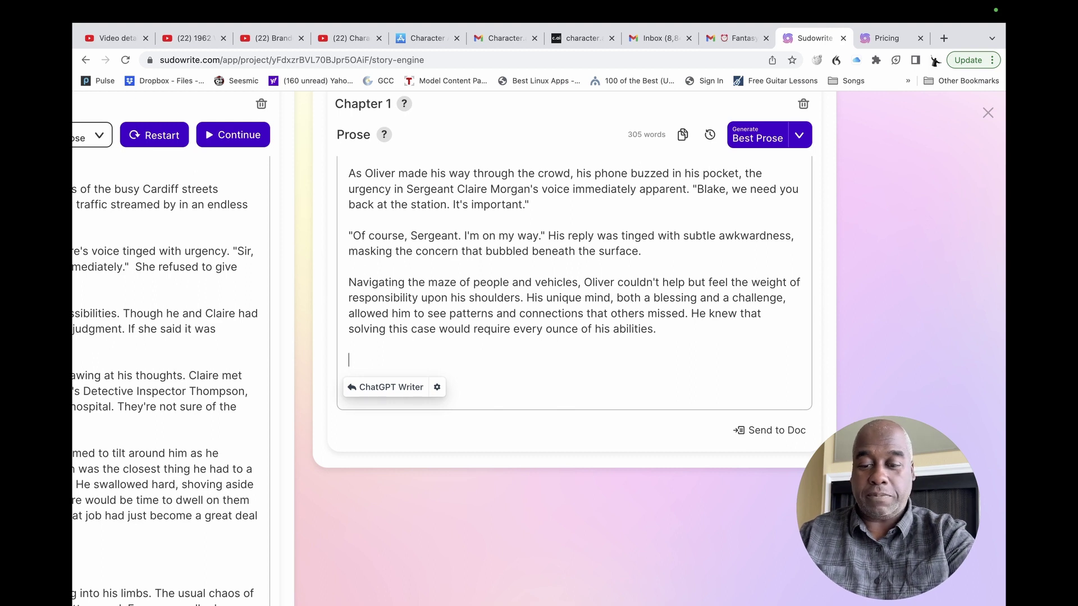
pyautogui.press('fn')
pyautogui.press('fn')
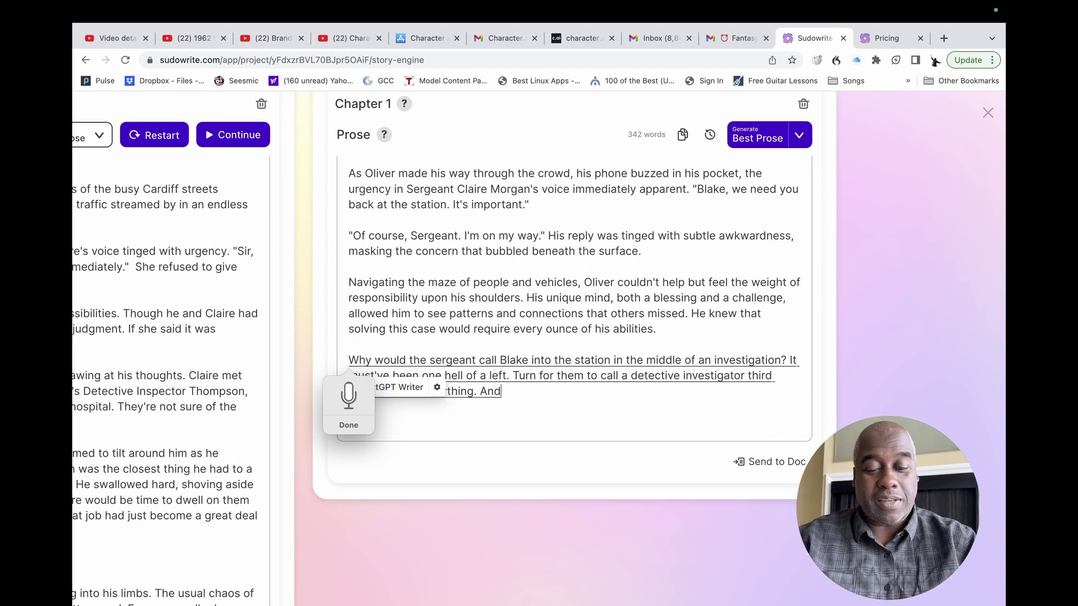
pyautogui.press('BackSpace')
pyautogui.press('BackSpace')
pyautogui.press('BackSpace')
pyautogui.press('BackSpace')
pyautogui.press('BackSpace')
pyautogui.press('BackSpace')
pyautogui.press('BackSpace')
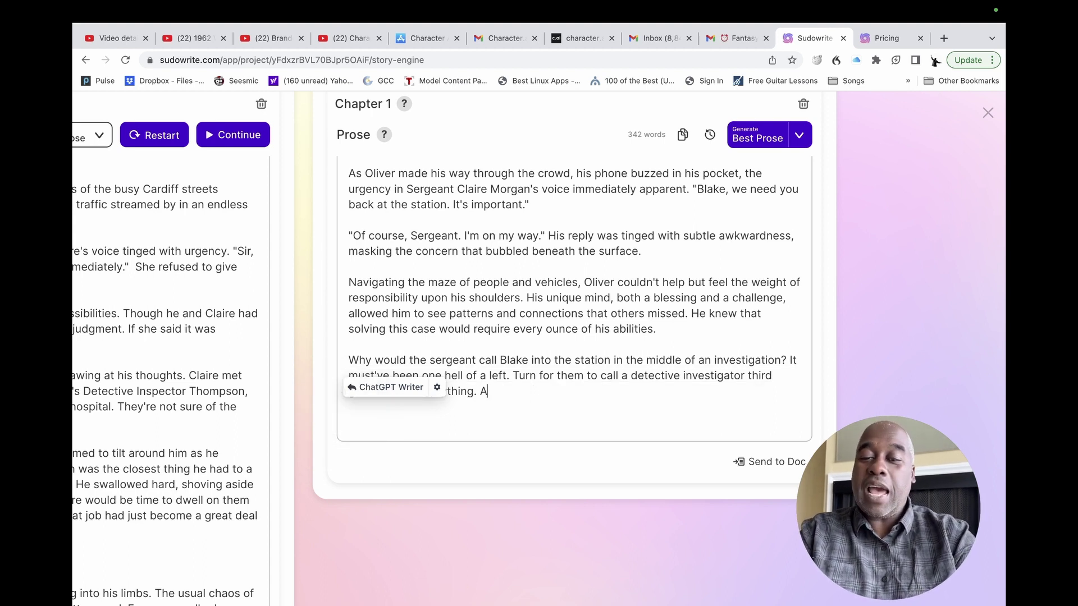
pyautogui.press('BackSpace')
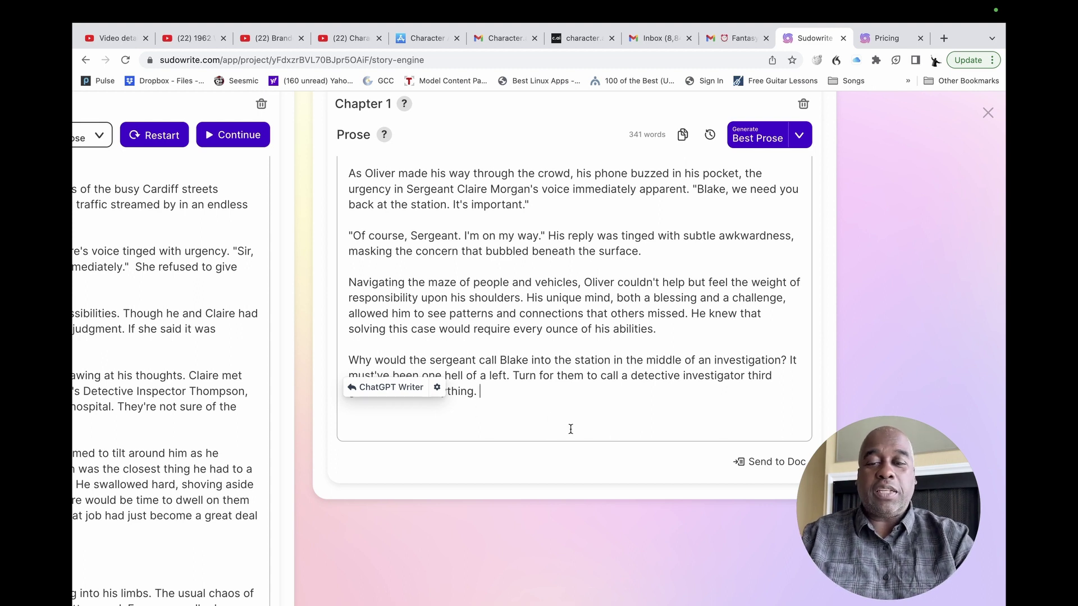
pyautogui.click(616, 291)
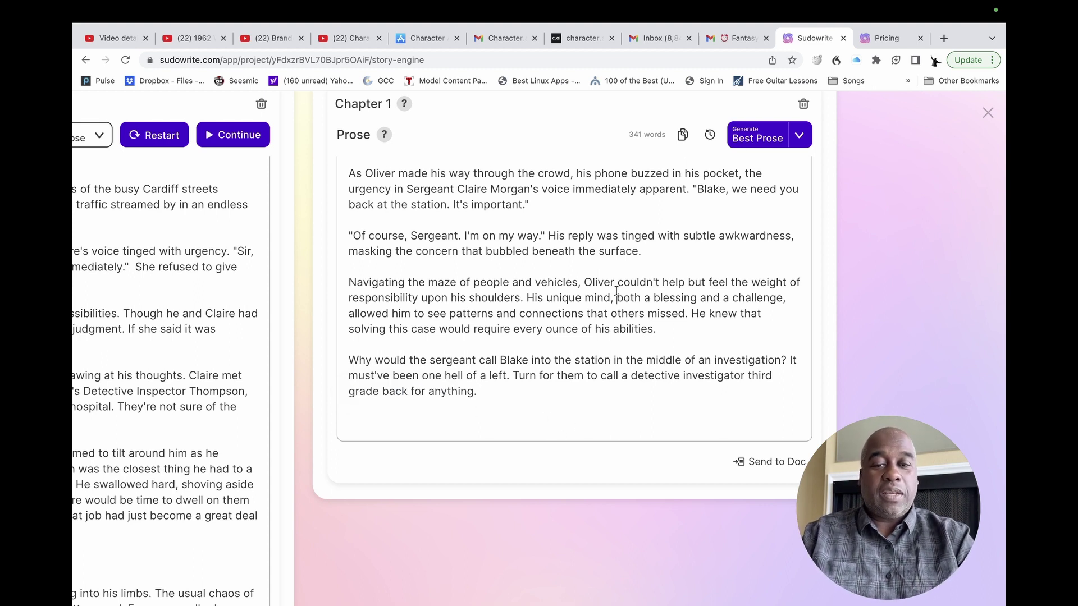